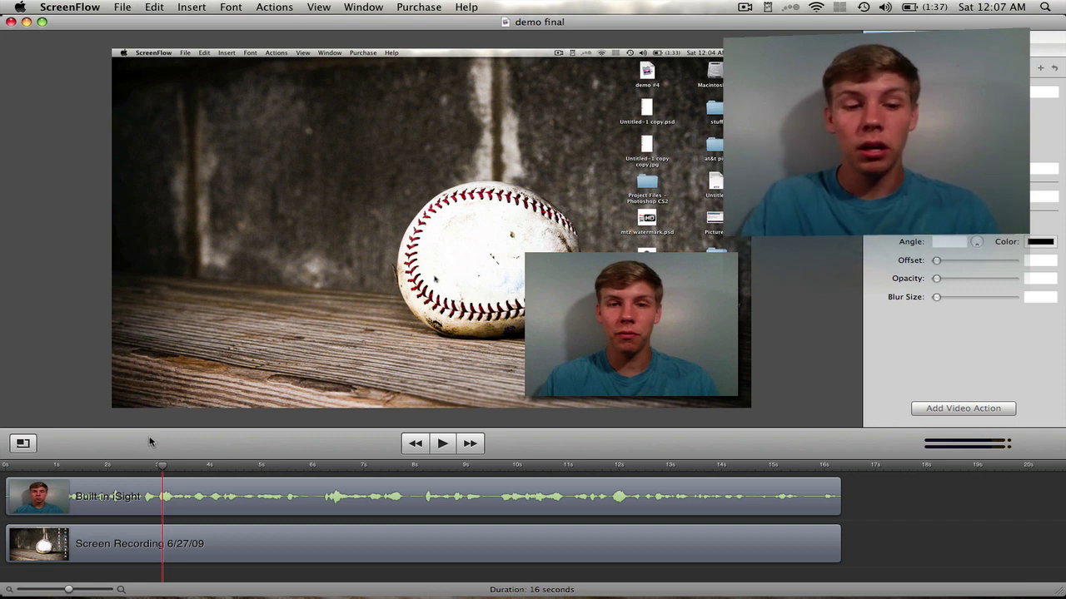
- Add a screen recording action to the Screen Recording clip and open its Pointer style list
{"action": "left_click", "coordinate": [145, 498]}
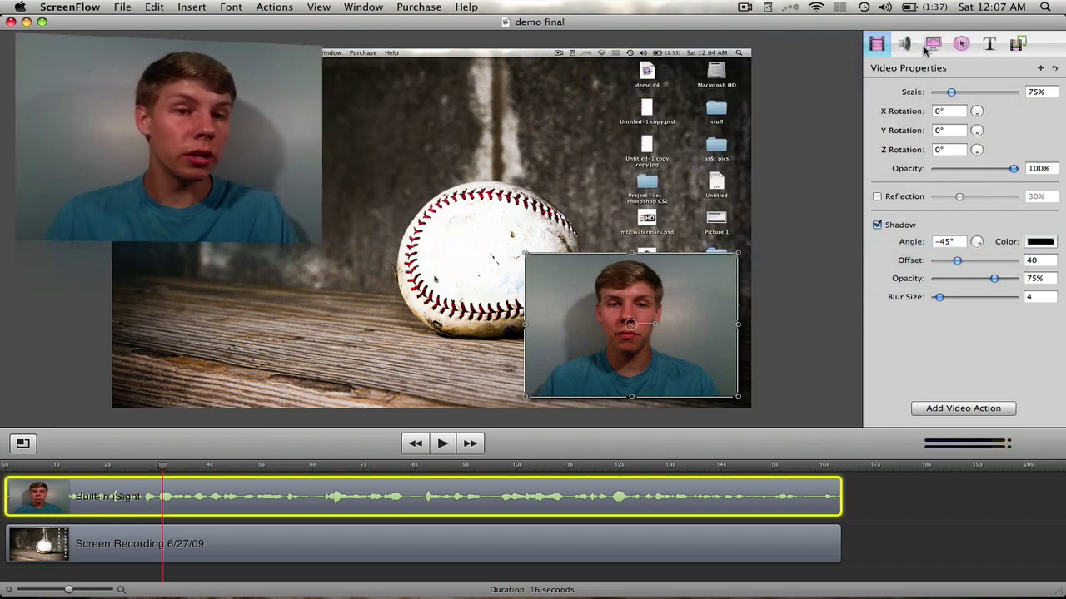
{"action": "left_click", "coordinate": [933, 44]}
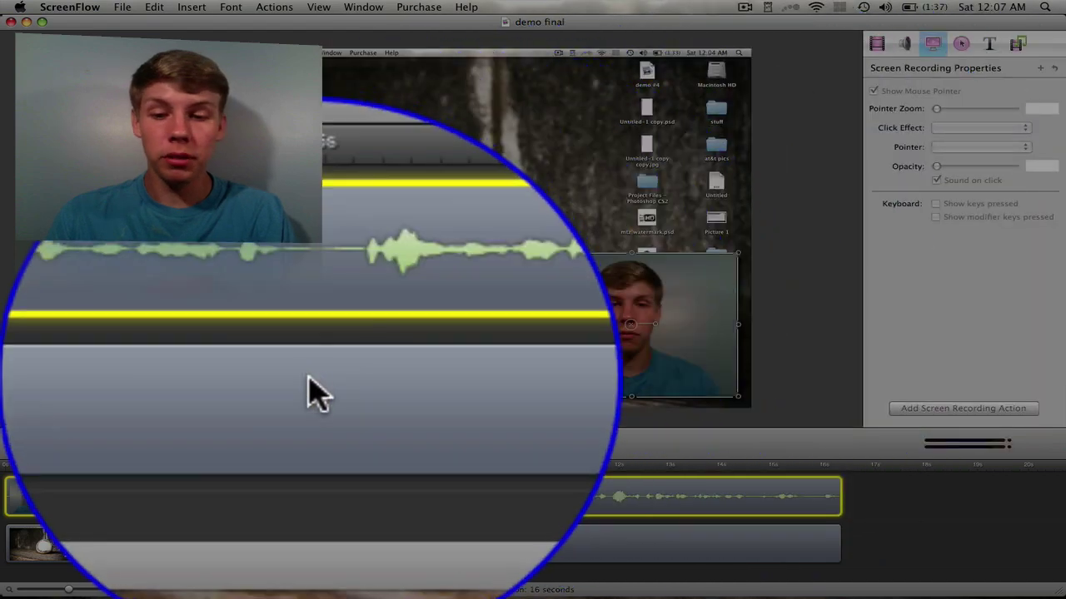
{"action": "left_click", "coordinate": [466, 543]}
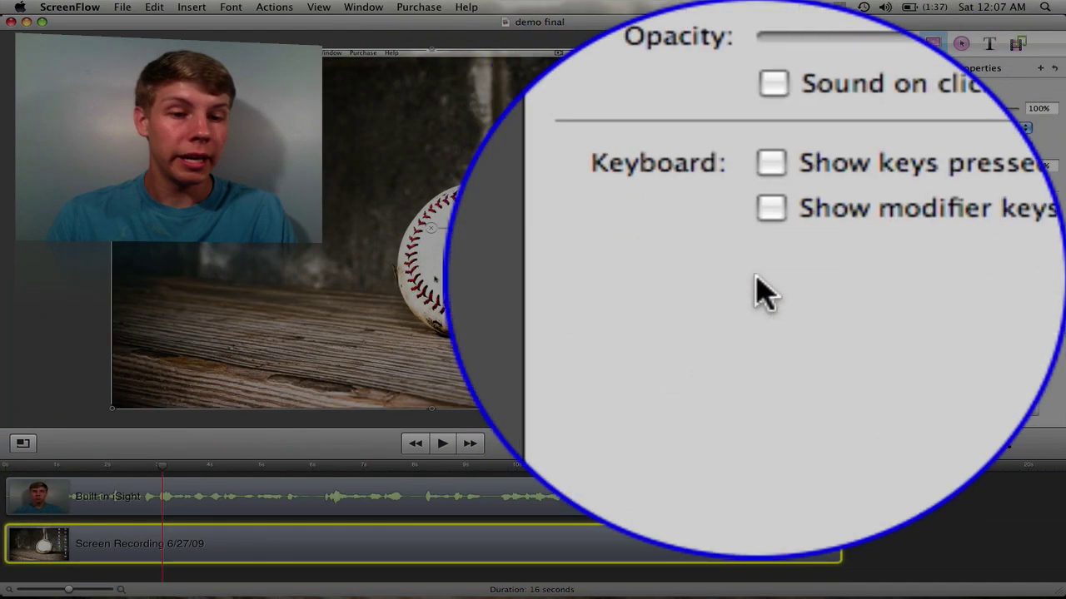
{"action": "left_click", "coordinate": [756, 314]}
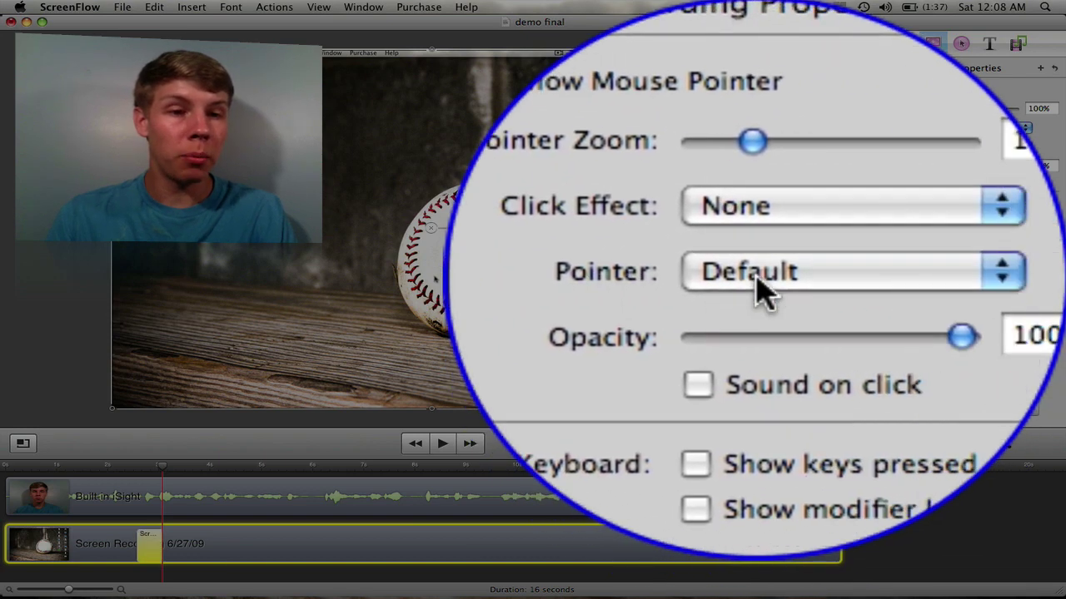
{"action": "left_click", "coordinate": [758, 278]}
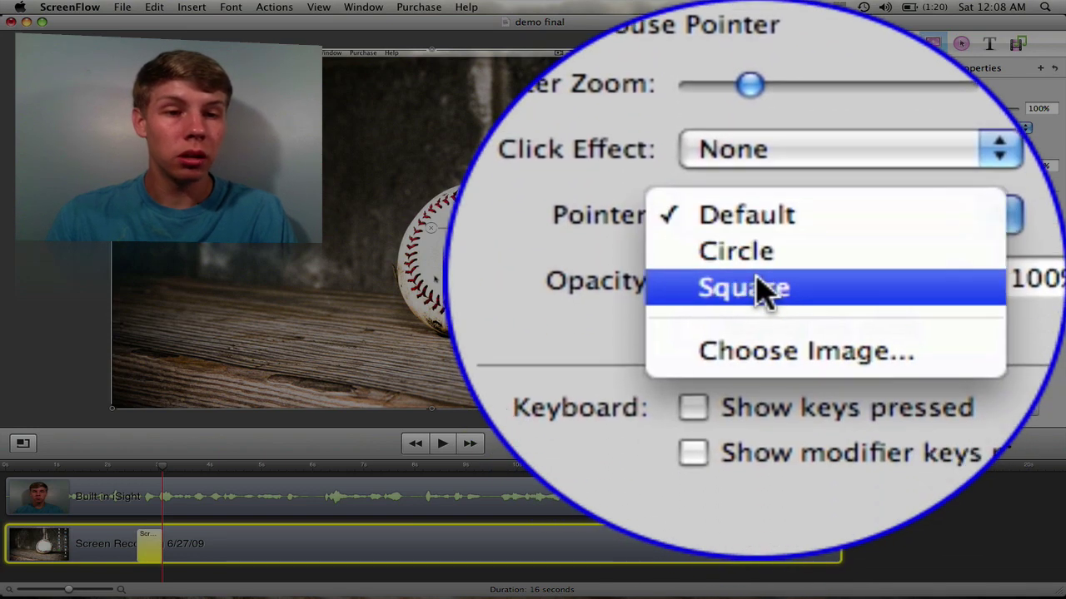
- Use the image Untitled-1.psd as the custom mouse pointer
{"action": "left_click", "coordinate": [758, 291]}
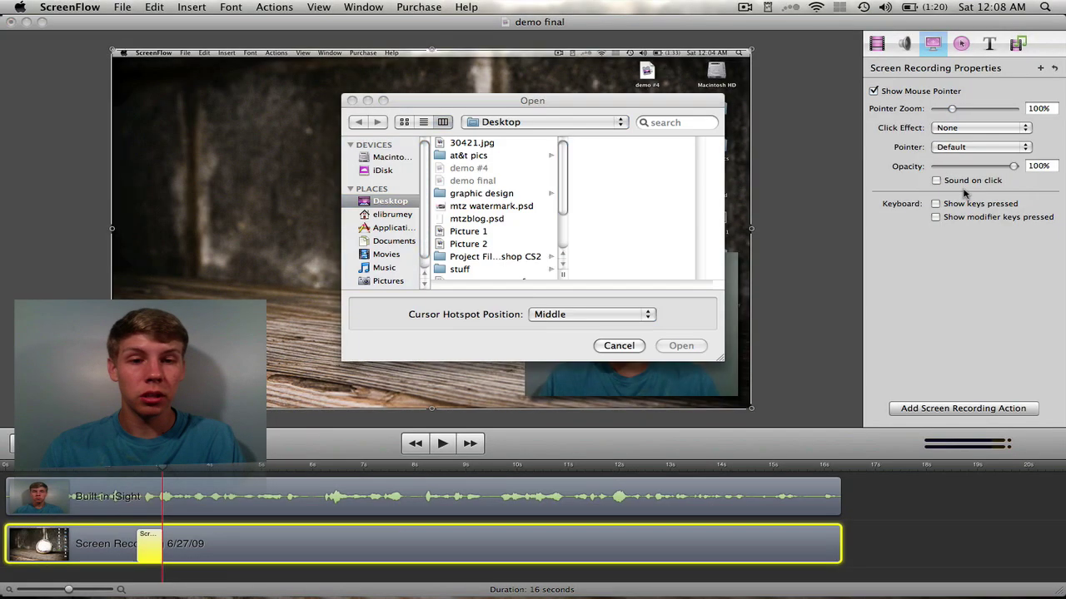
{"action": "scroll", "coordinate": [492, 166], "scroll_direction": "down", "scroll_amount": 5}
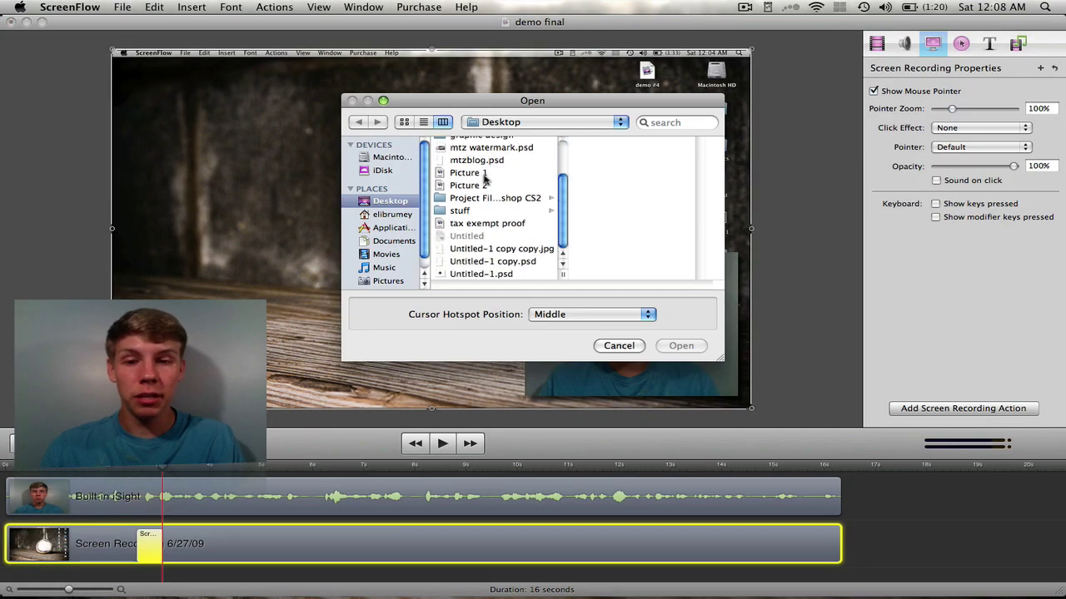
{"action": "left_click", "coordinate": [464, 275]}
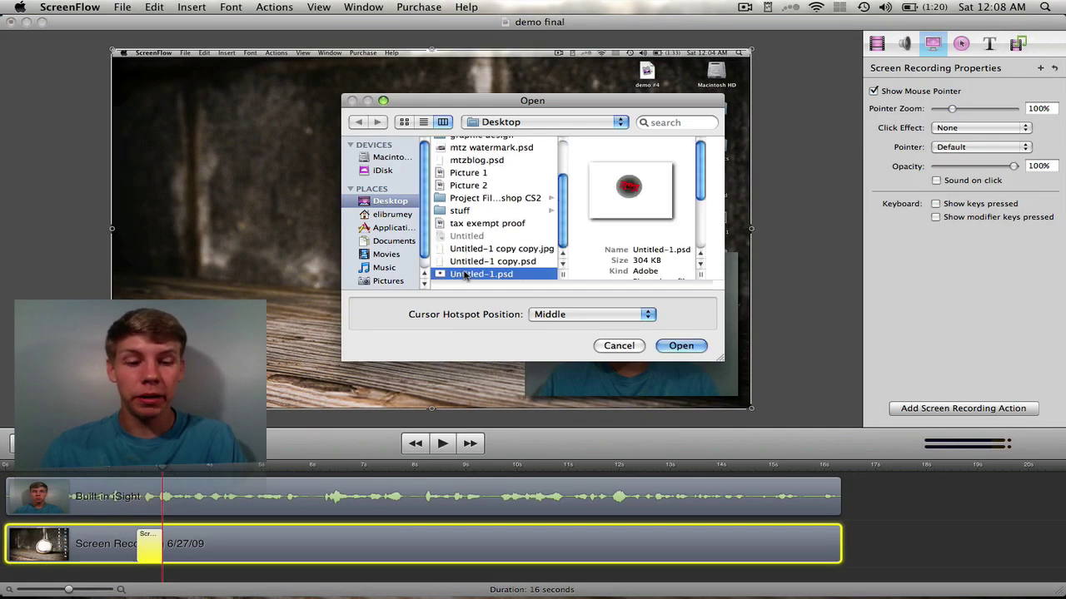
{"action": "left_click", "coordinate": [680, 347]}
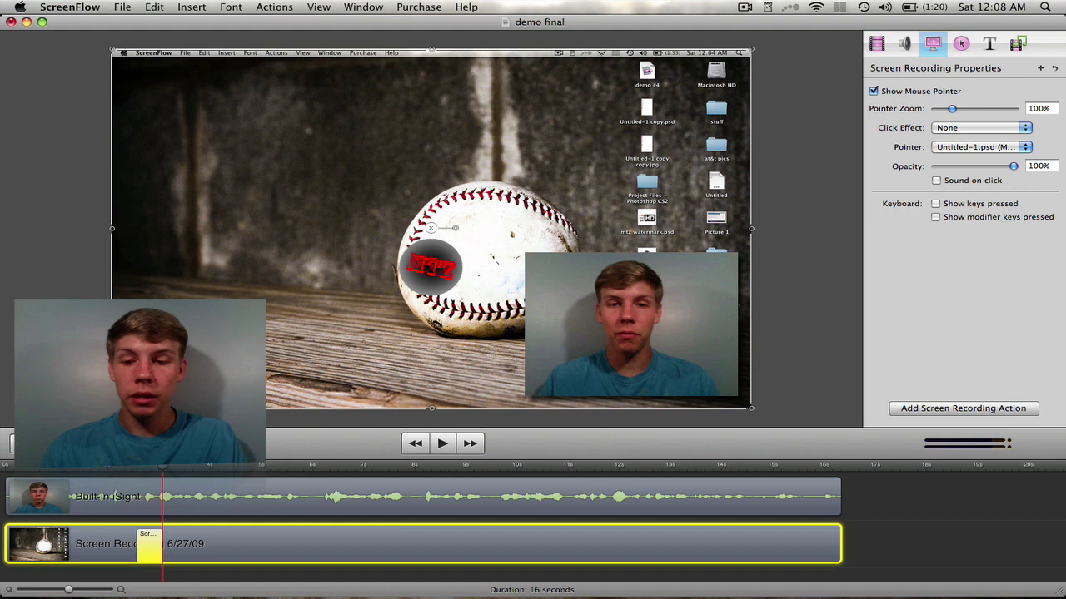
- Preview the video and set the pointer zoom to 156% at 100% opacity
{"action": "left_click_drag", "start_coordinate": [139, 470], "coordinate": [364, 507]}
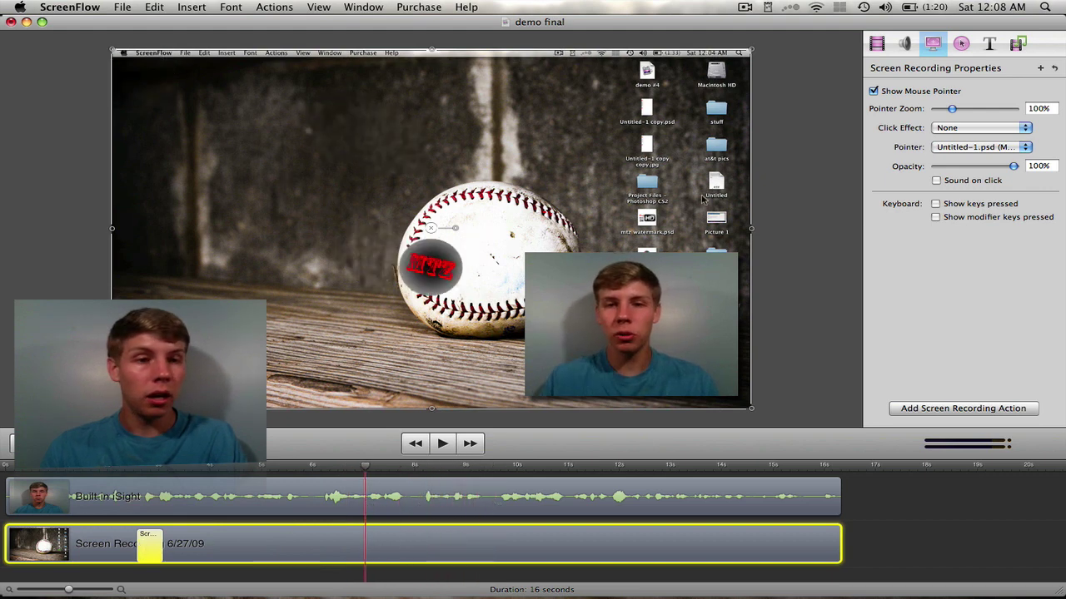
{"action": "left_click_drag", "start_coordinate": [952, 109], "coordinate": [961, 109]}
{"action": "mouse_move", "coordinate": [1012, 167]}
{"action": "left_mouse_down"}
{"action": "mouse_move", "coordinate": [952, 168]}
{"action": "mouse_move", "coordinate": [1018, 166]}
{"action": "left_mouse_up"}
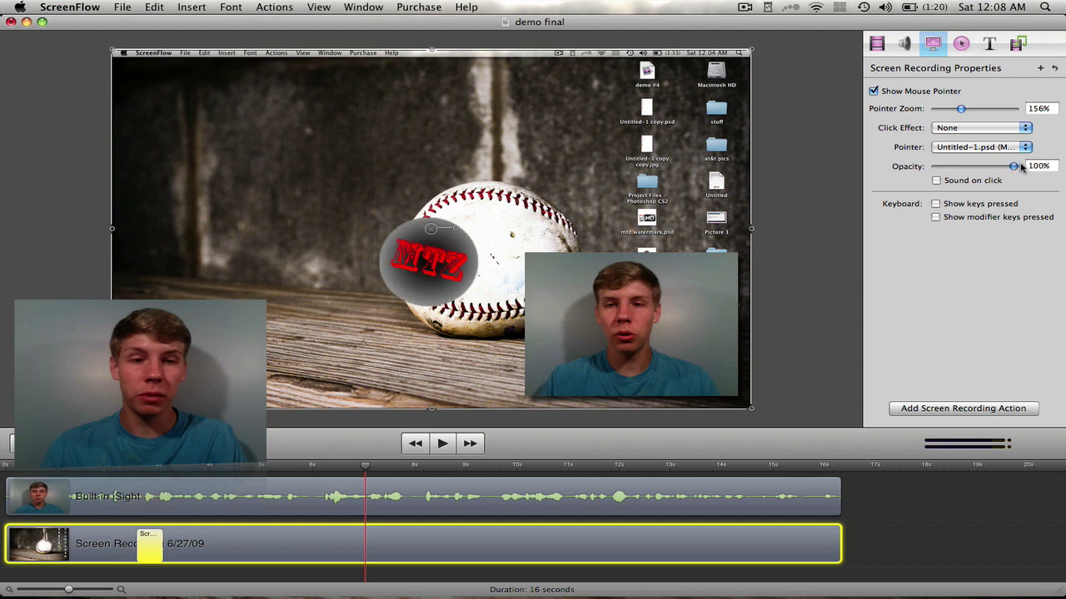
{"action": "left_click", "coordinate": [842, 188]}
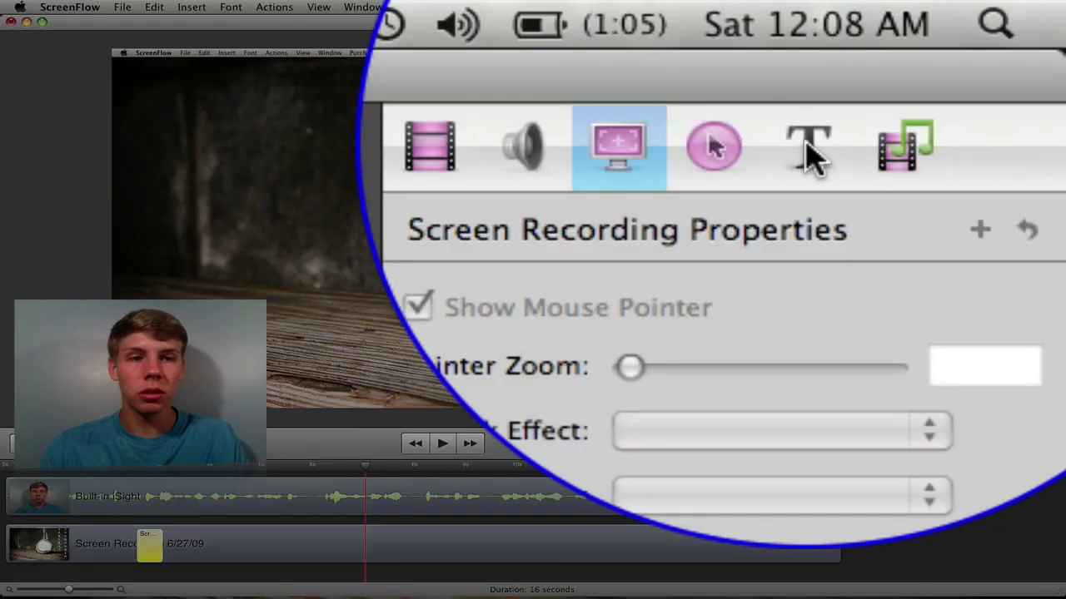
- Add a new text box and change its text to 'Grass'
{"action": "left_click", "coordinate": [989, 44]}
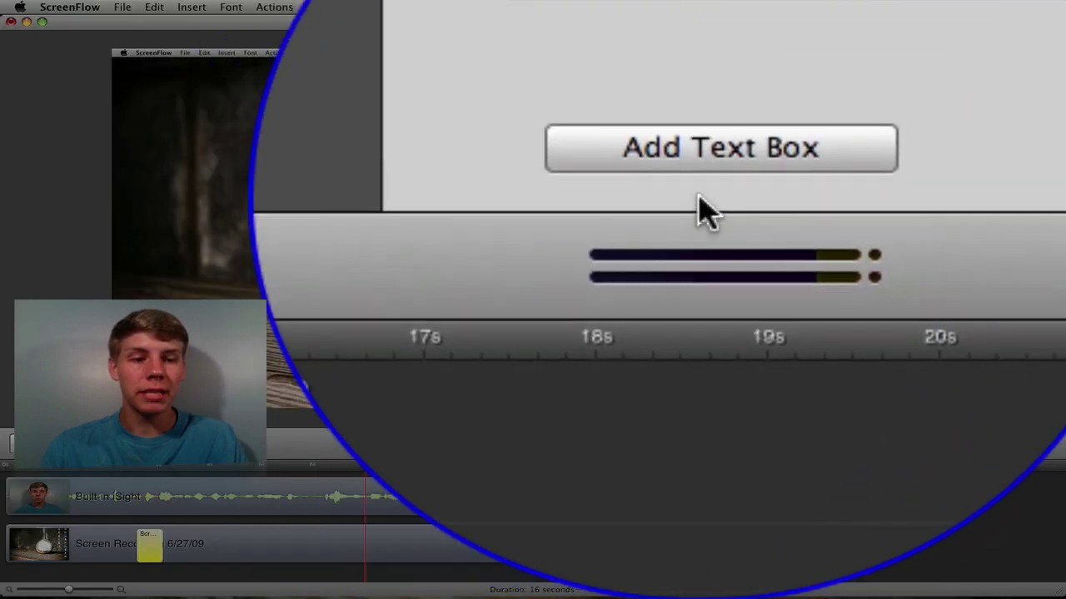
{"action": "left_click", "coordinate": [791, 195]}
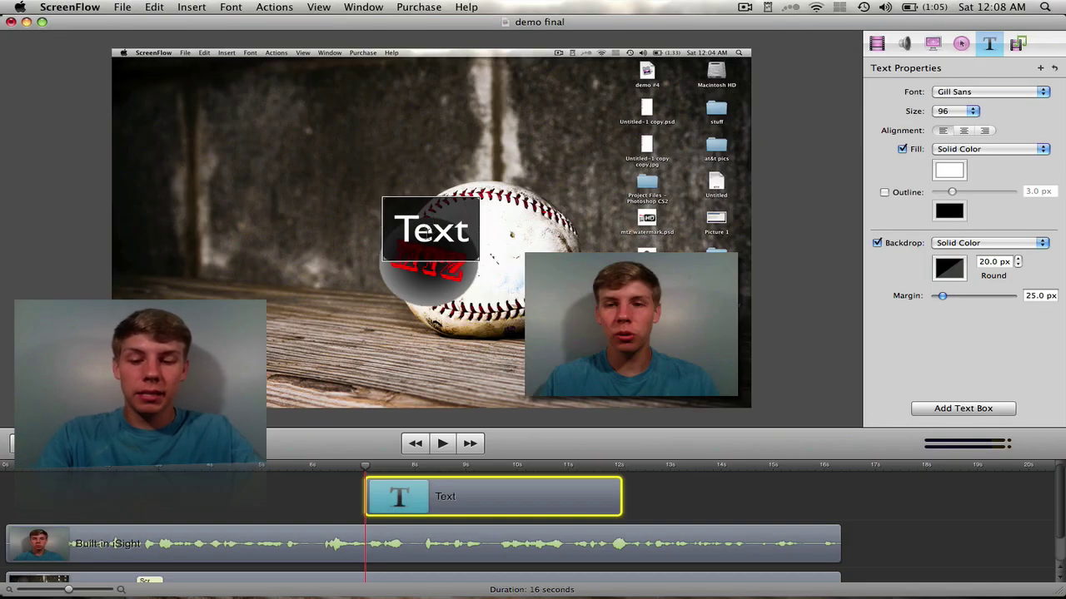
{"action": "double_click", "coordinate": [426, 234]}
{"action": "type", "text": "Grass"}
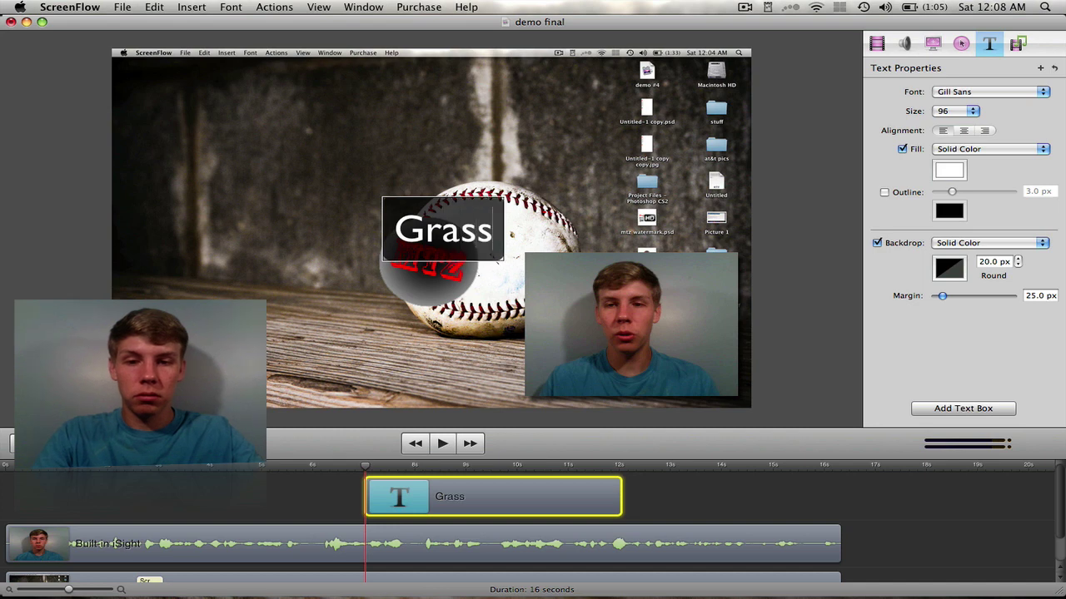
{"action": "left_click", "coordinate": [786, 176]}
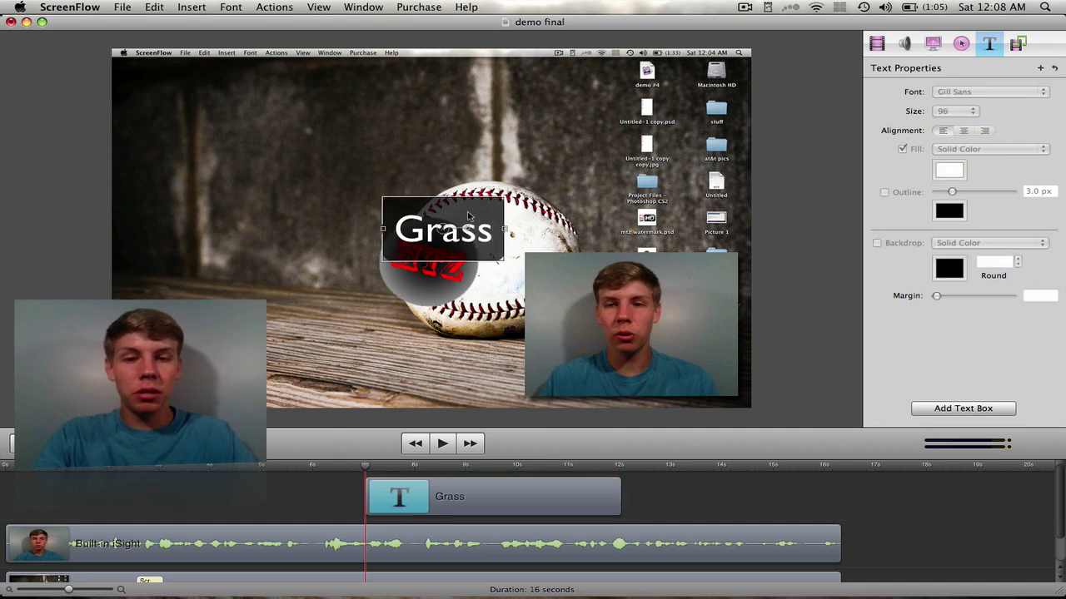
- Set the Grass text size to 288 and move it to the top of the canvas
{"action": "left_click", "coordinate": [491, 218]}
{"action": "left_click", "coordinate": [949, 112]}
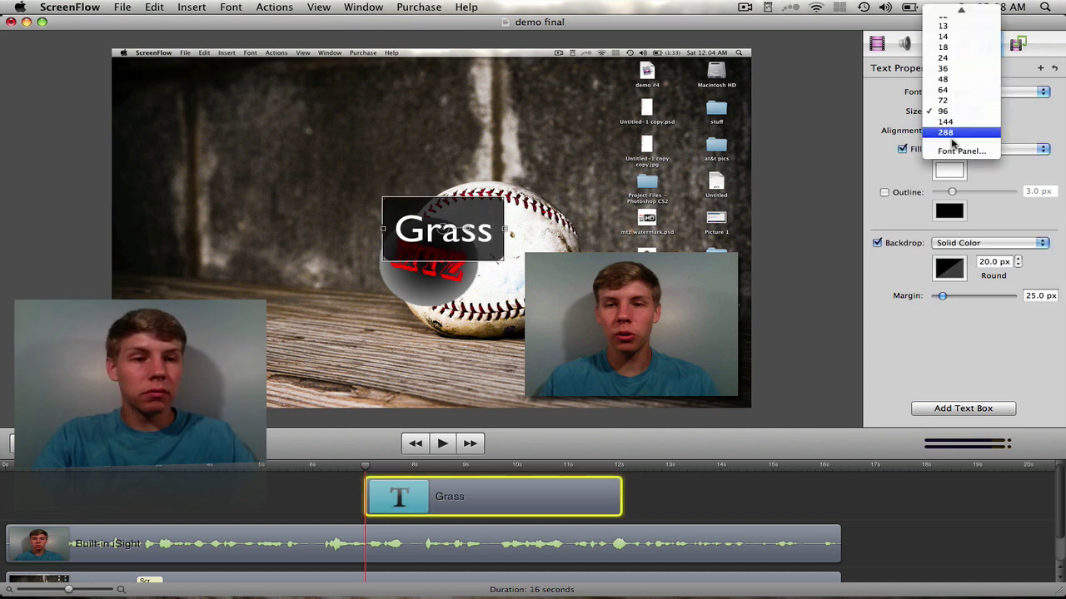
{"action": "left_click", "coordinate": [964, 142]}
{"action": "left_click", "coordinate": [960, 116]}
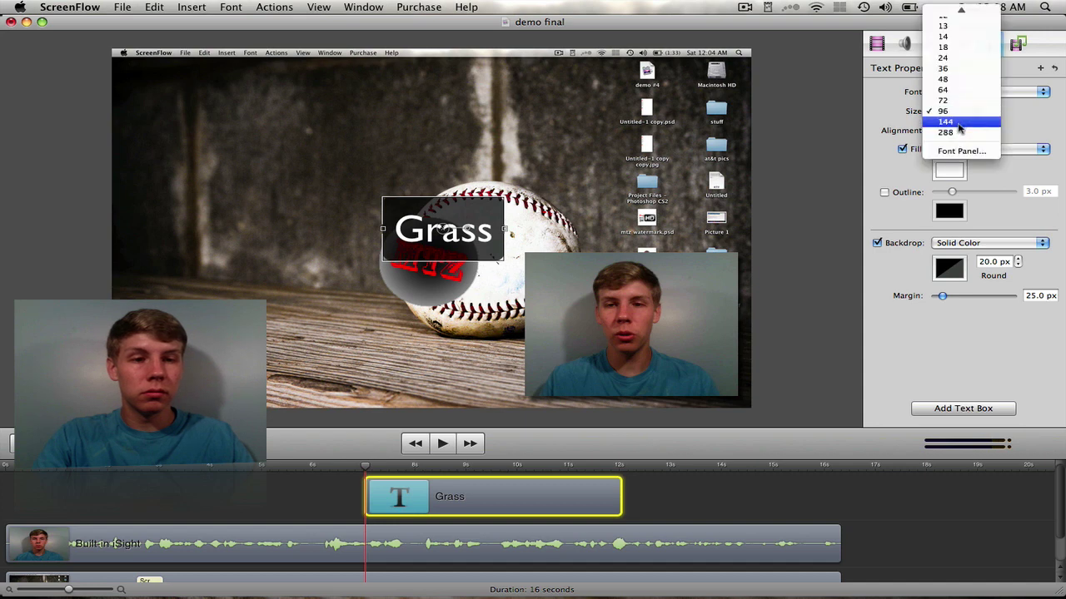
{"action": "left_click", "coordinate": [956, 132]}
{"action": "left_click_drag", "start_coordinate": [579, 265], "coordinate": [490, 131]}
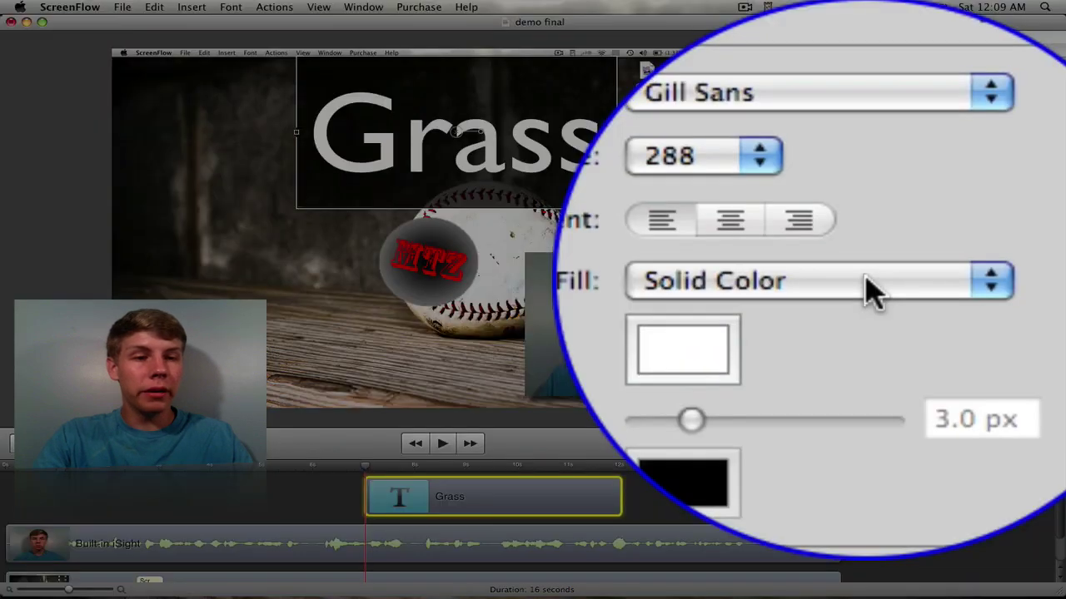
- Fill the Grass text with the grass photo image and remove its backdrop
{"action": "left_click", "coordinate": [1004, 151]}
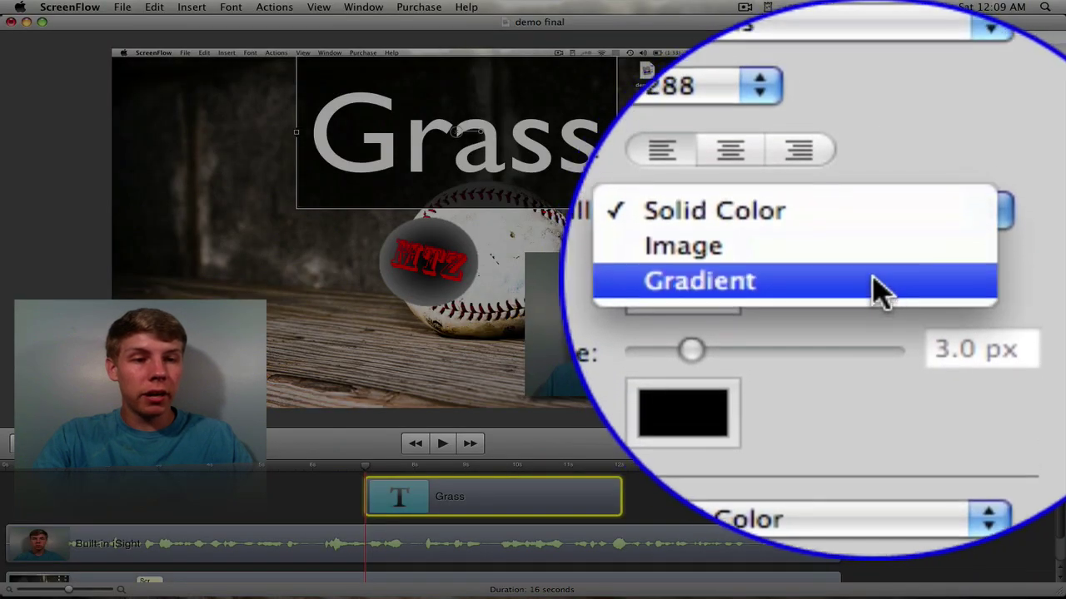
{"action": "left_click", "coordinate": [862, 213]}
{"action": "left_click", "coordinate": [1009, 169]}
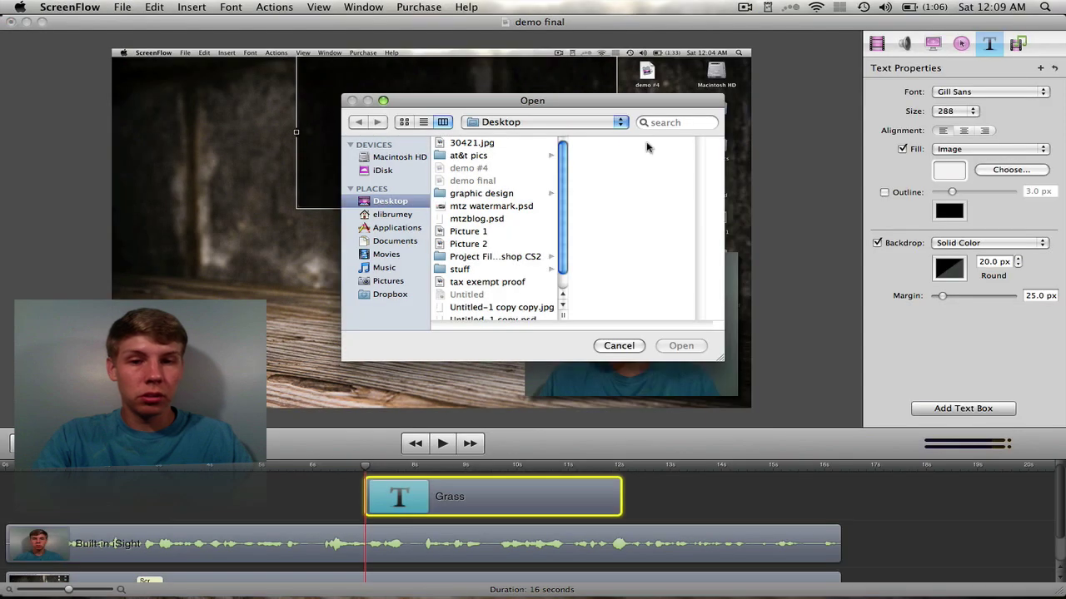
{"action": "double_click", "coordinate": [453, 143]}
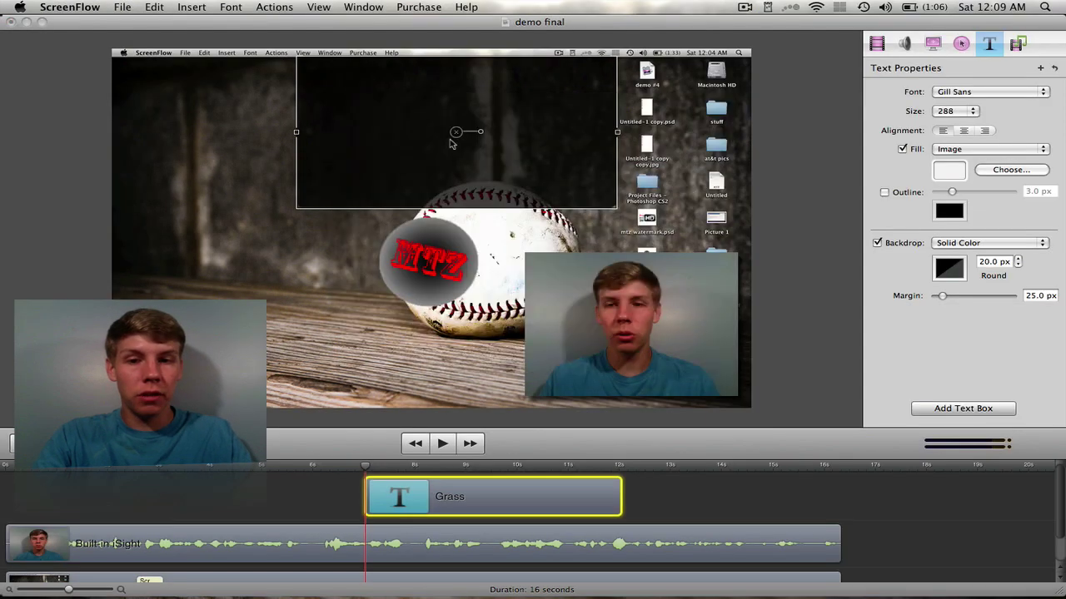
{"action": "left_click", "coordinate": [877, 243]}
- Nudge the Grass title slightly left and scrub the preview to where it appears
{"action": "left_click", "coordinate": [822, 244]}
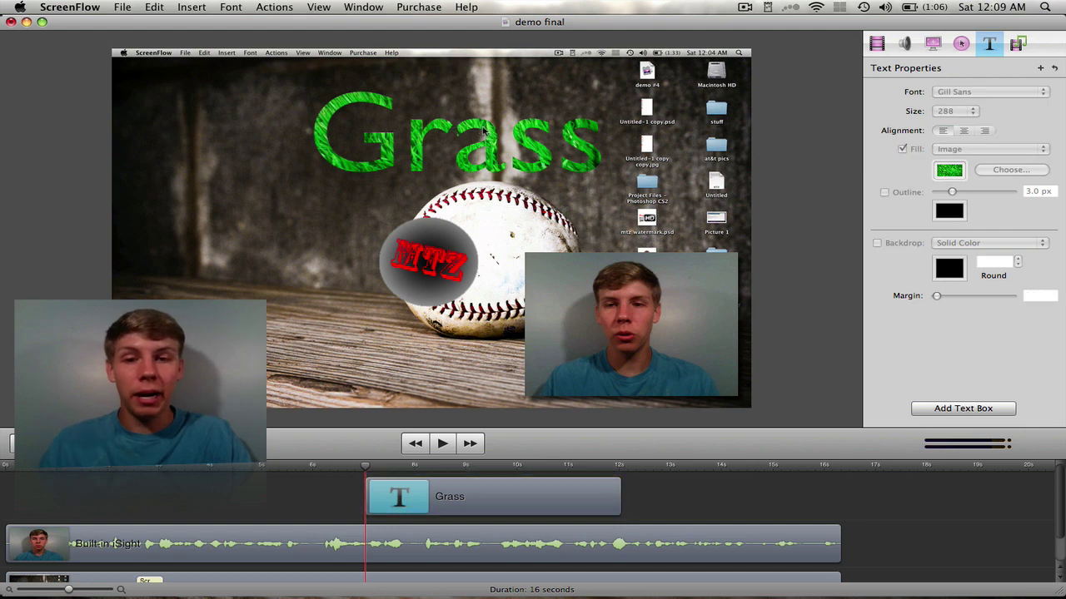
{"action": "left_click_drag", "start_coordinate": [483, 131], "coordinate": [423, 131]}
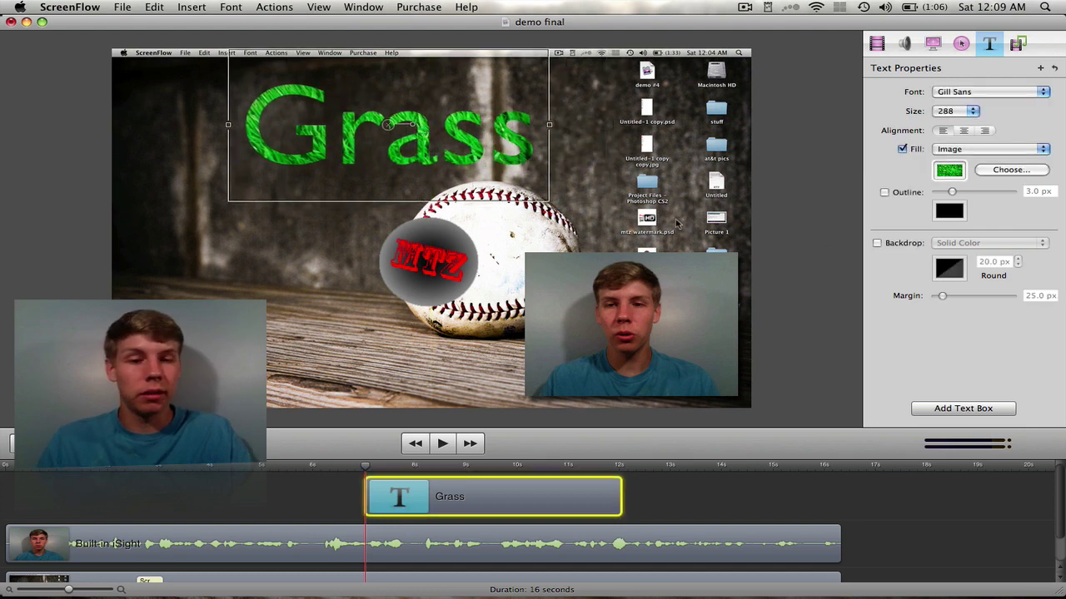
{"action": "left_click", "coordinate": [845, 261]}
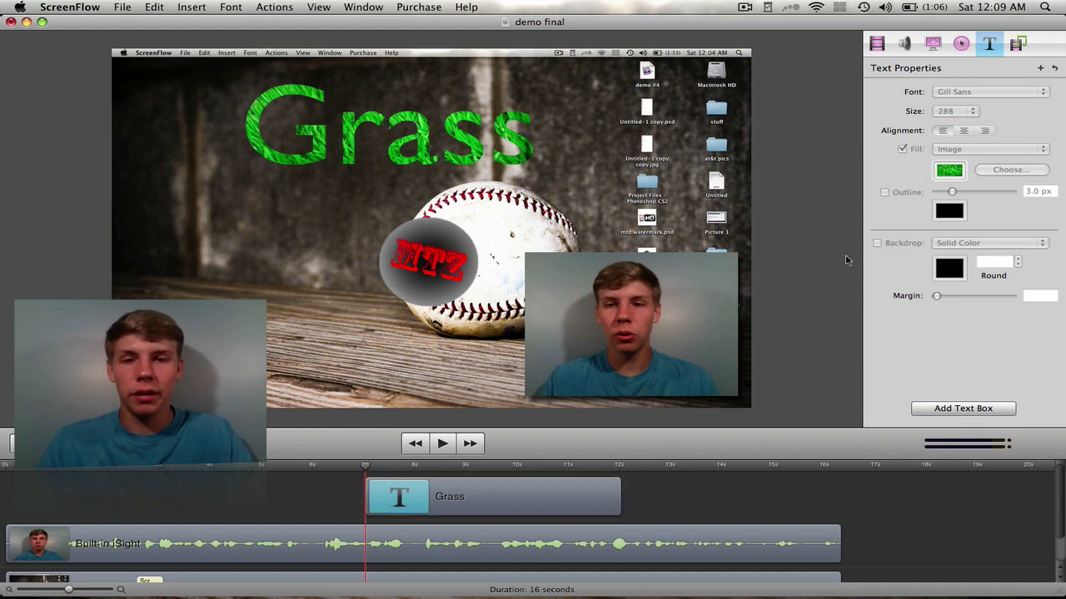
{"action": "left_click", "coordinate": [325, 474]}
{"action": "left_click_drag", "start_coordinate": [324, 474], "coordinate": [487, 496]}
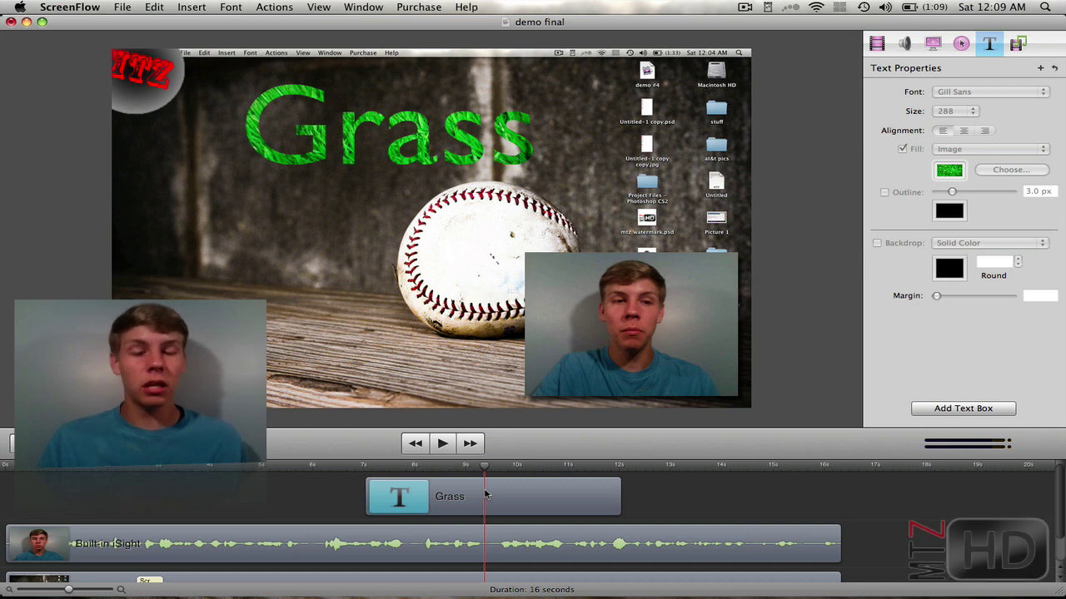
- Quick Look mtz watermark.psd on the desktop, then return to the ScreenFlow space
{"action": "key", "text": "ctrl+Down"}
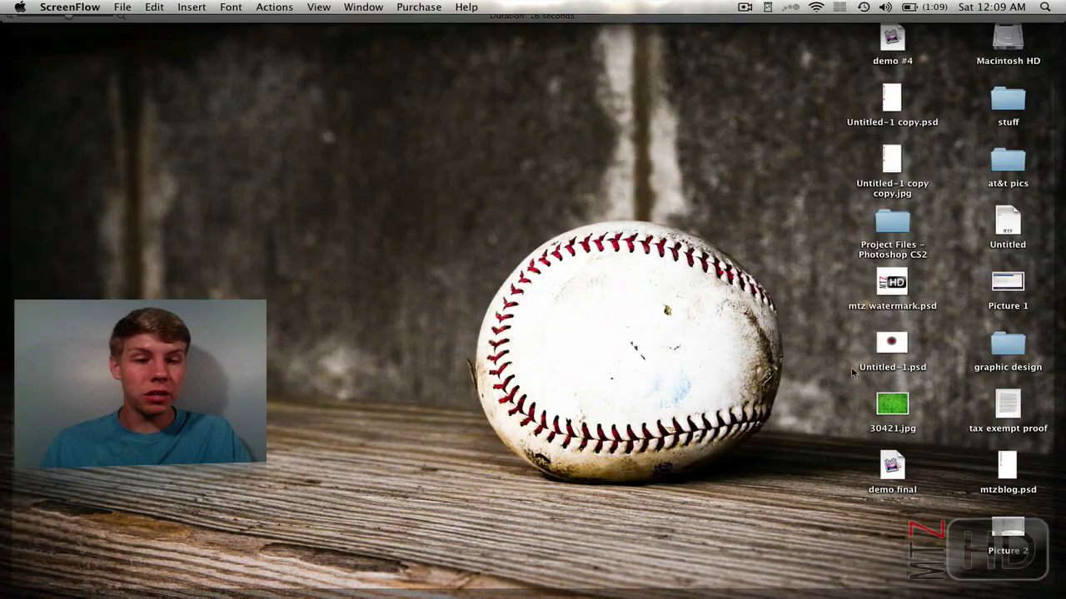
{"action": "left_click", "coordinate": [891, 278]}
{"action": "key", "text": "space"}
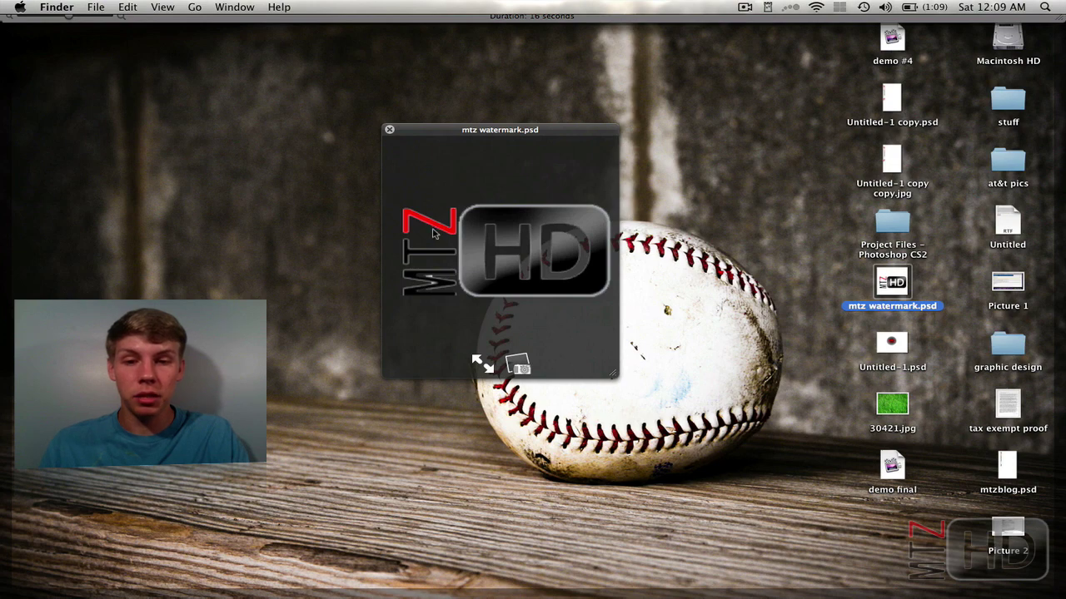
{"action": "key", "text": "space"}
{"action": "key", "text": "ctrl+Up"}
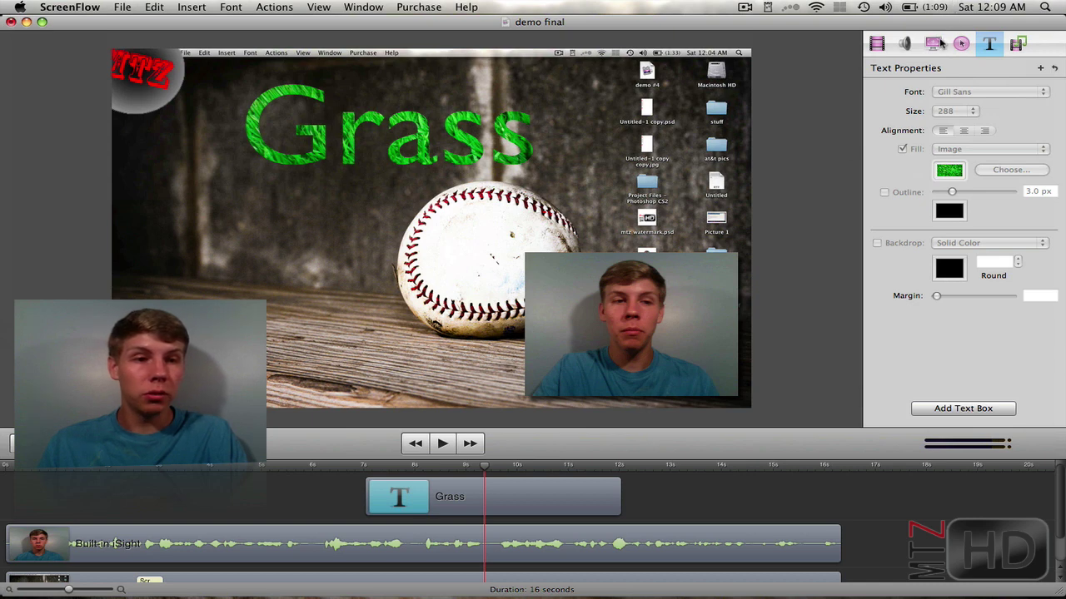
- Import mtz watermark.psd from the desktop into the Media library
{"action": "left_click", "coordinate": [1017, 43]}
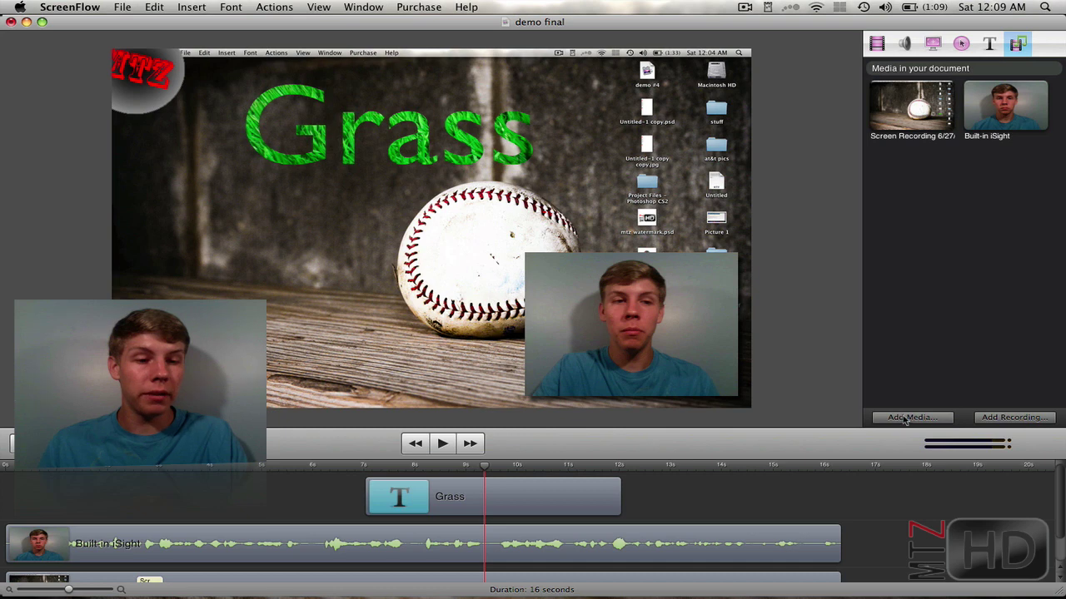
{"action": "left_click", "coordinate": [905, 418]}
{"action": "scroll", "coordinate": [510, 268], "scroll_direction": "down", "scroll_amount": 2}
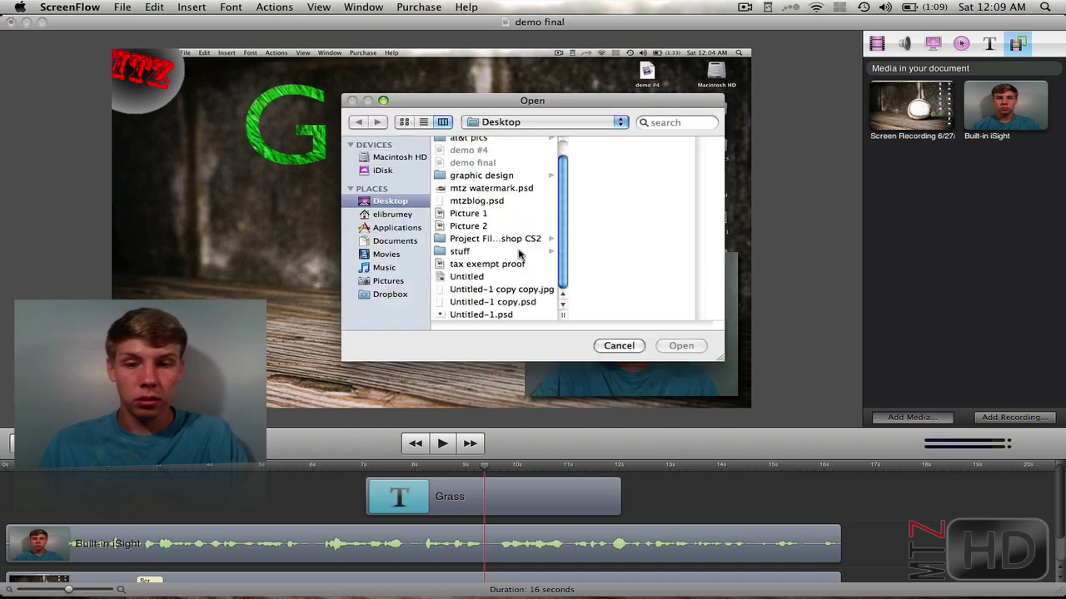
{"action": "left_click", "coordinate": [506, 303]}
{"action": "left_click", "coordinate": [509, 290]}
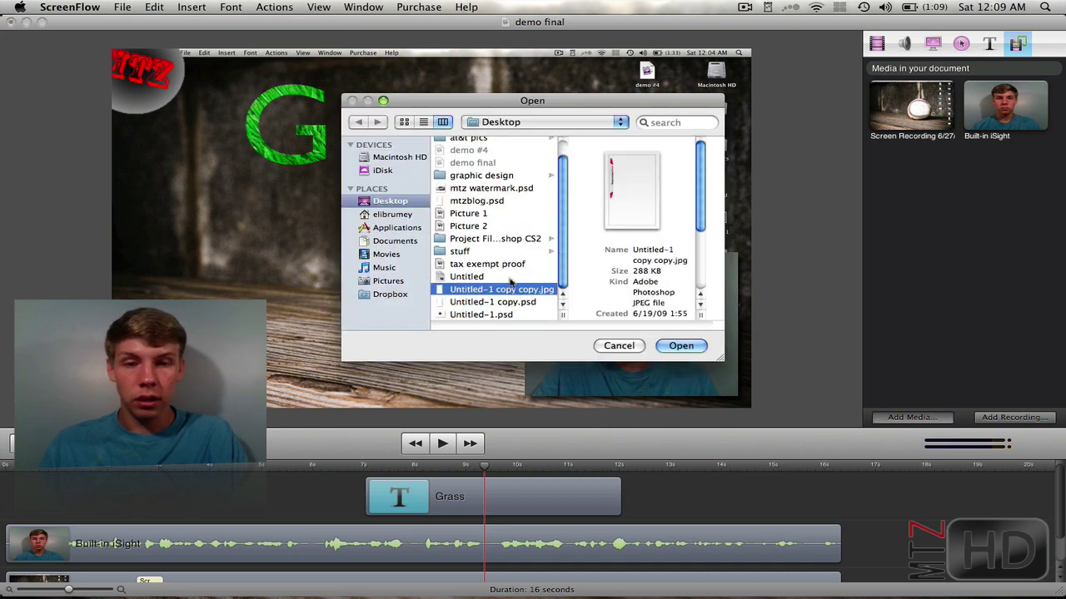
{"action": "left_click", "coordinate": [489, 189]}
{"action": "double_click", "coordinate": [488, 190]}
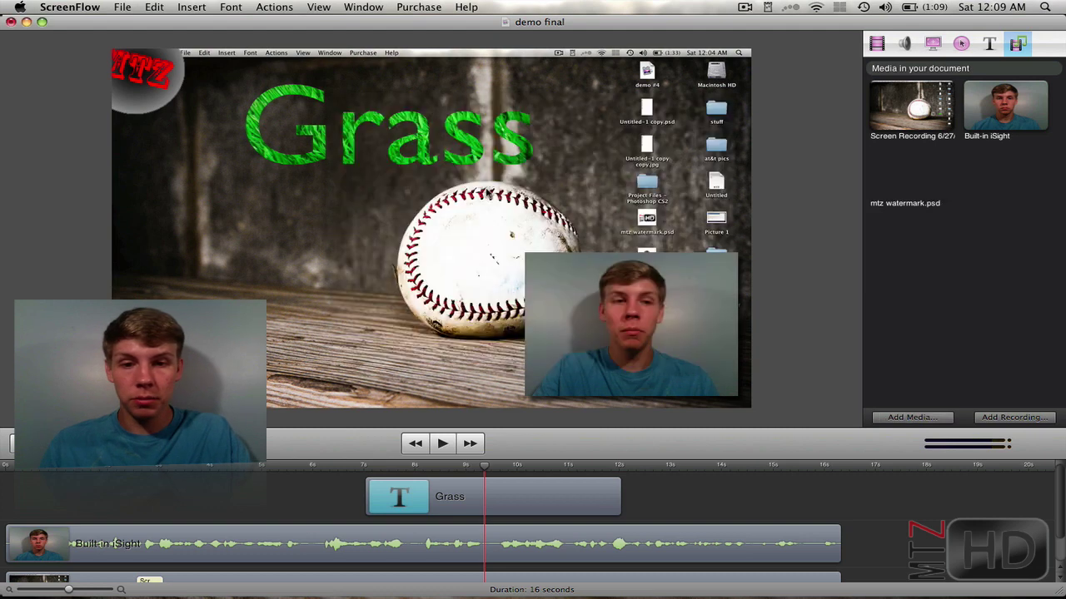
- Place the watermark on the top track and stretch it to the video's end
{"action": "left_click_drag", "start_coordinate": [918, 180], "coordinate": [17, 471]}
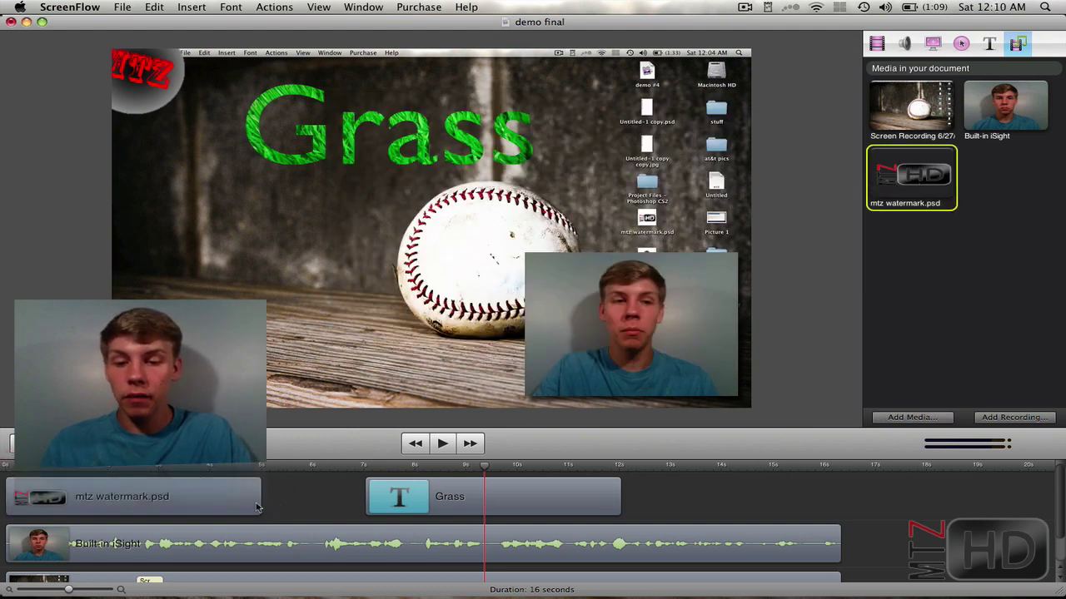
{"action": "left_click_drag", "start_coordinate": [260, 505], "coordinate": [841, 510]}
{"action": "left_click", "coordinate": [842, 466]}
{"action": "left_click_drag", "start_coordinate": [842, 468], "coordinate": [736, 466]}
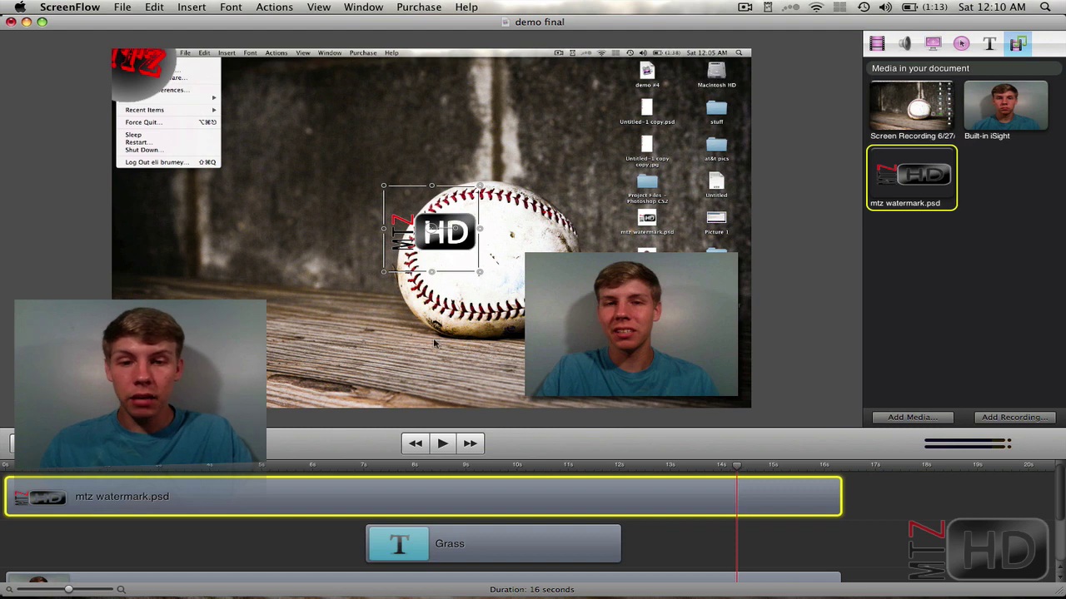
- Scale the watermark to 179%, move it bottom-left, and lower its opacity to 64%
{"action": "left_click", "coordinate": [881, 46]}
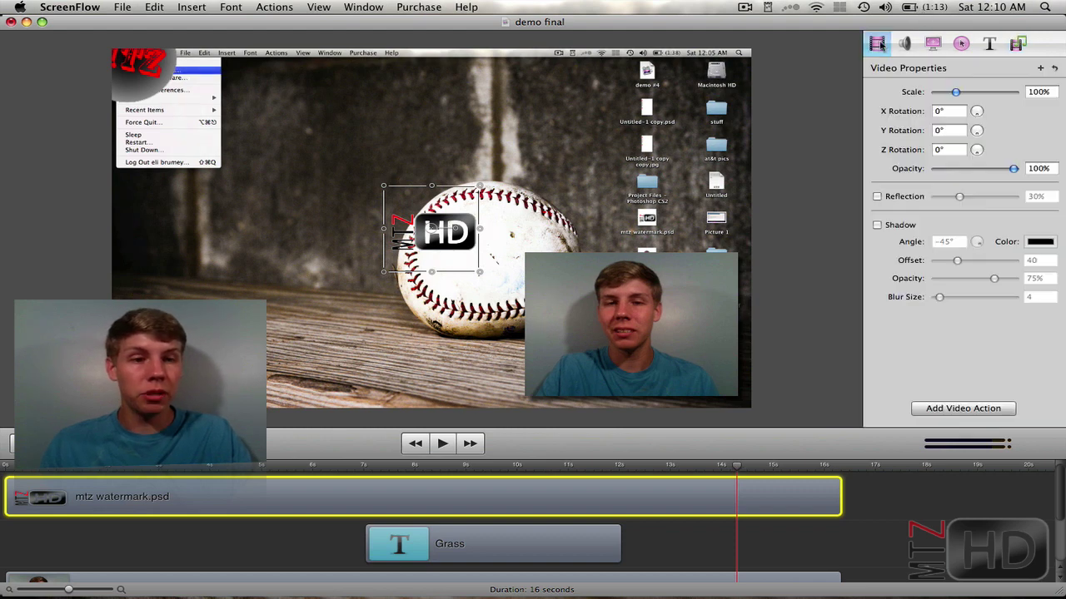
{"action": "left_click_drag", "start_coordinate": [957, 93], "coordinate": [971, 93]}
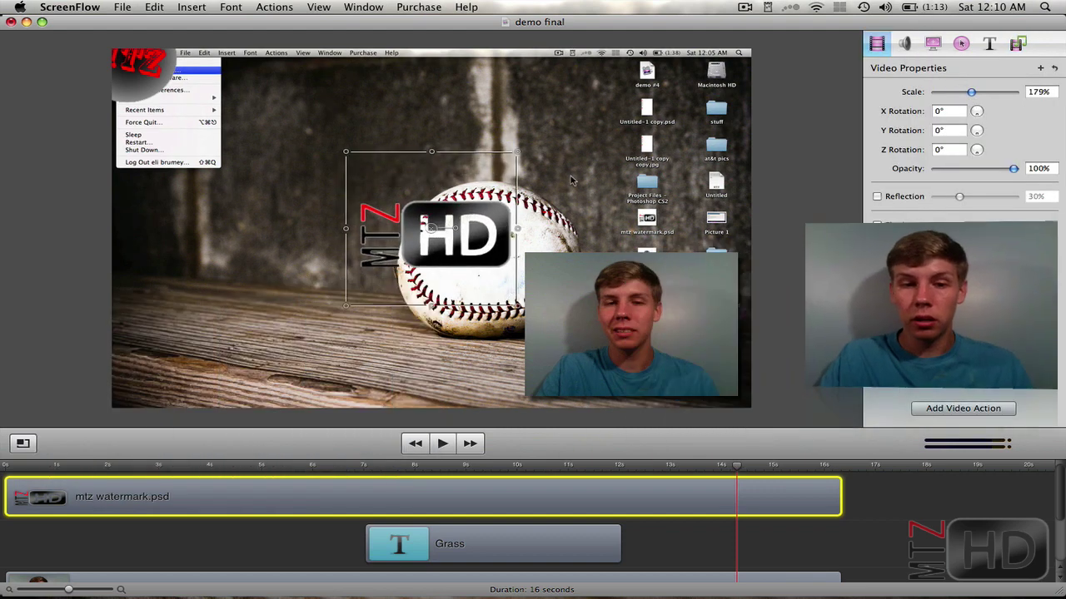
{"action": "left_click_drag", "start_coordinate": [465, 256], "coordinate": [219, 386]}
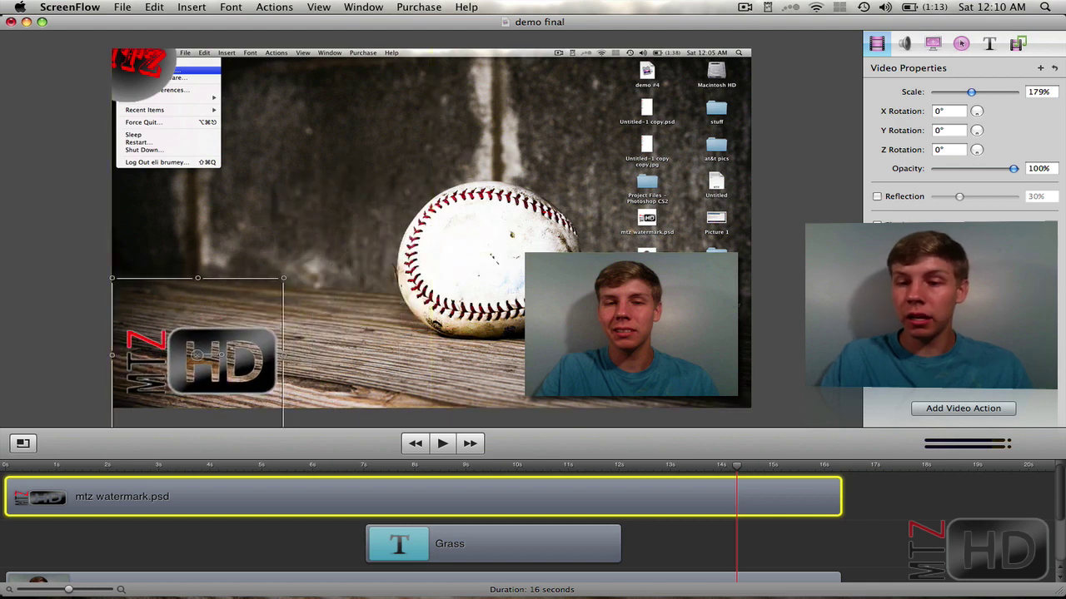
{"action": "left_click_drag", "start_coordinate": [1013, 168], "coordinate": [989, 170]}
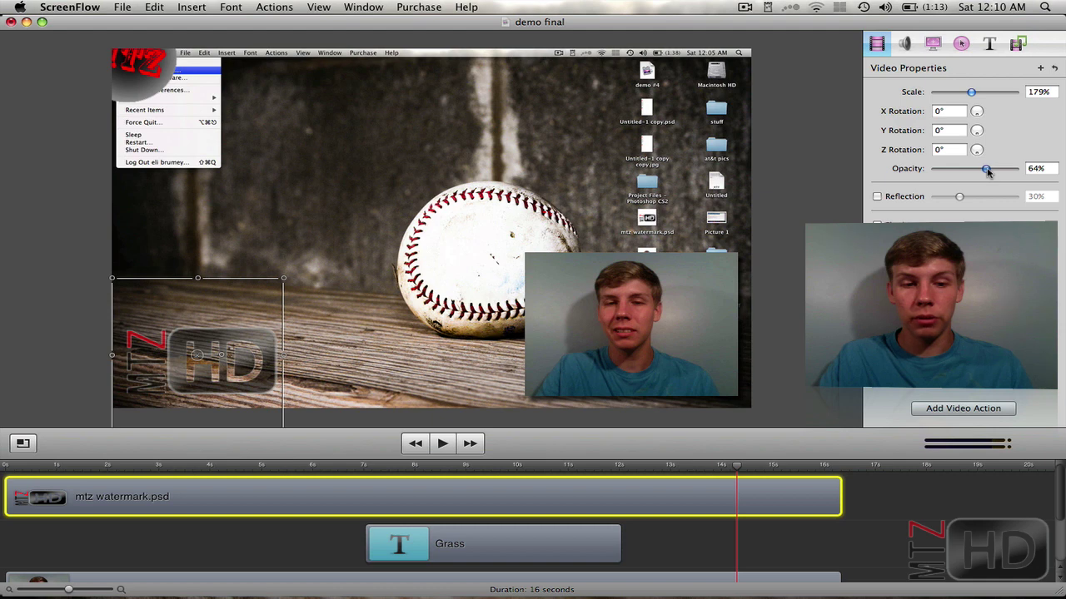
{"action": "left_click", "coordinate": [825, 178]}
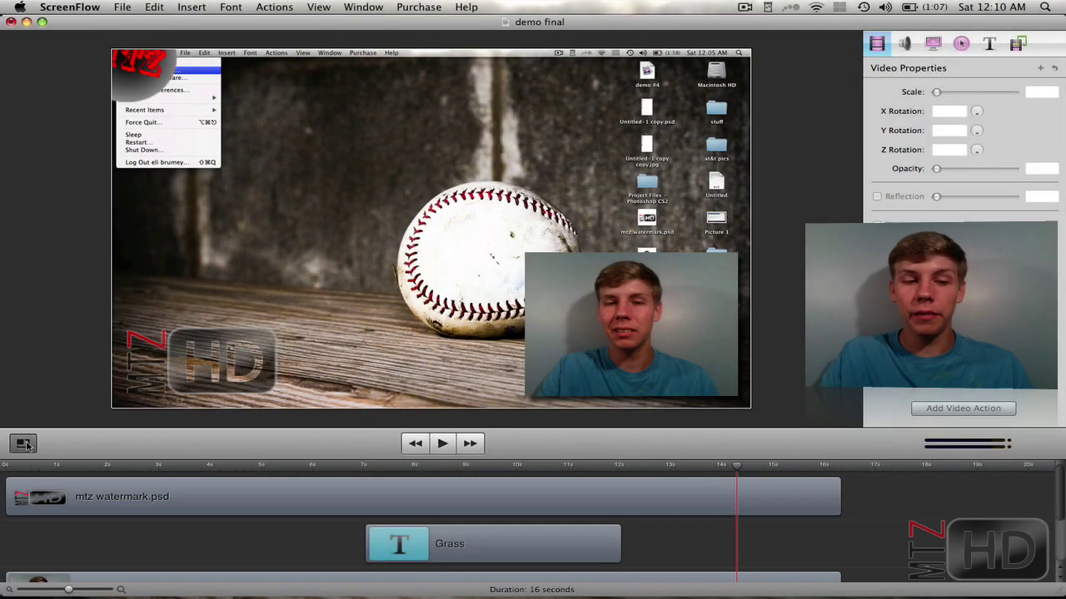
- Crop the canvas to 624 × 734 at the top-left with Snap to Front Window off, and apply
{"action": "left_click", "coordinate": [28, 441]}
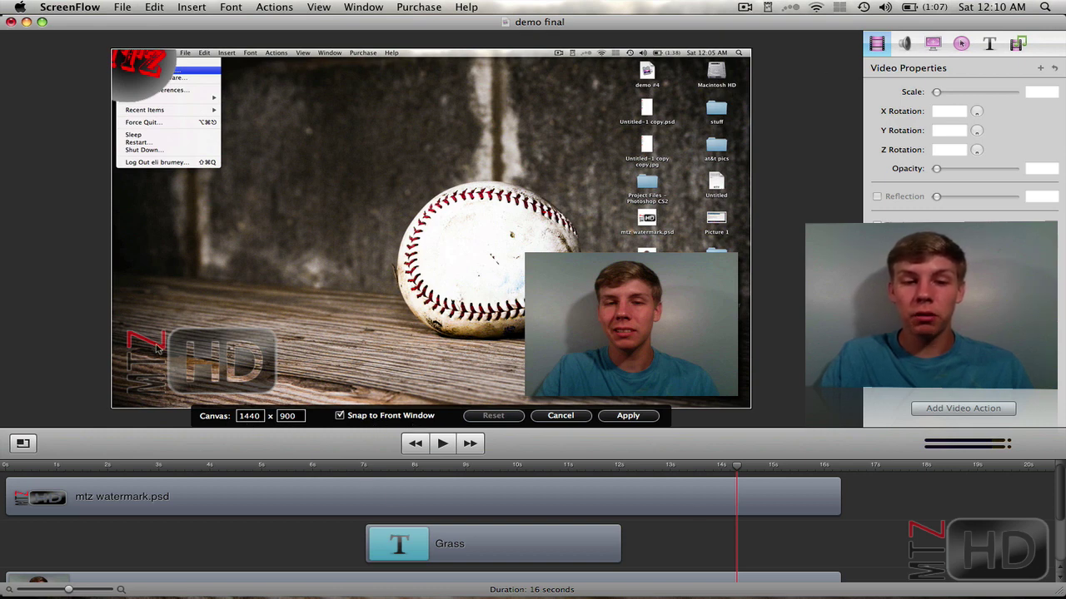
{"action": "left_click_drag", "start_coordinate": [112, 321], "coordinate": [474, 343]}
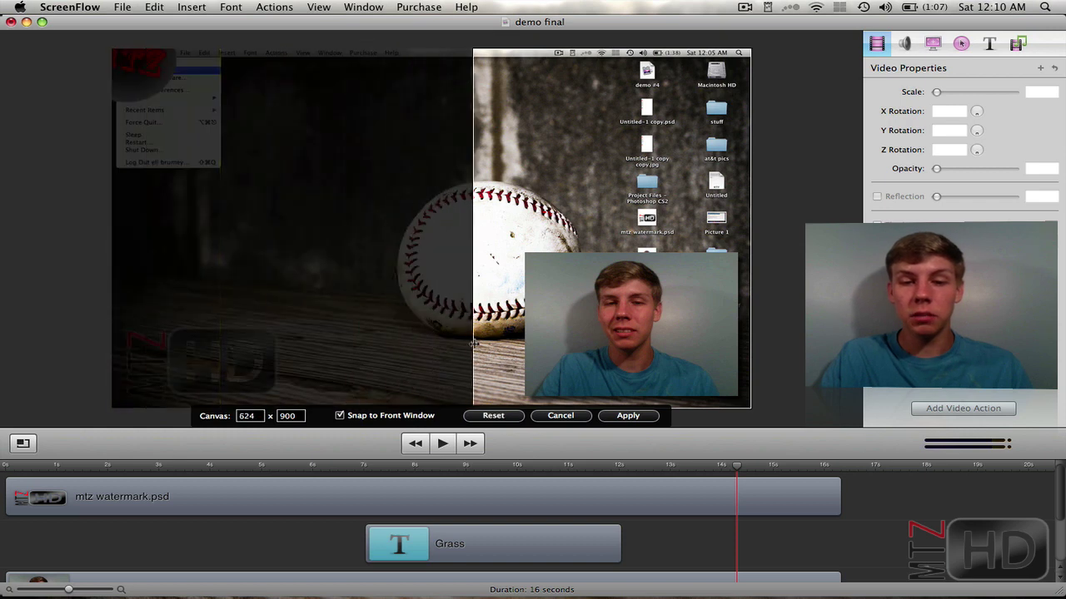
{"action": "left_click_drag", "start_coordinate": [685, 403], "coordinate": [671, 343]}
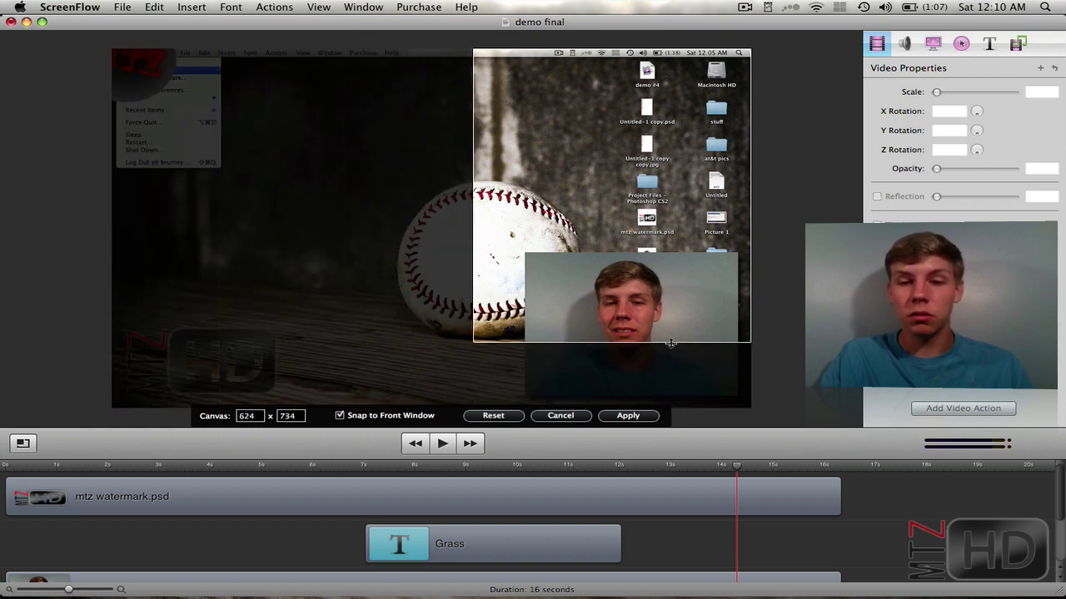
{"action": "left_click_drag", "start_coordinate": [607, 229], "coordinate": [225, 160]}
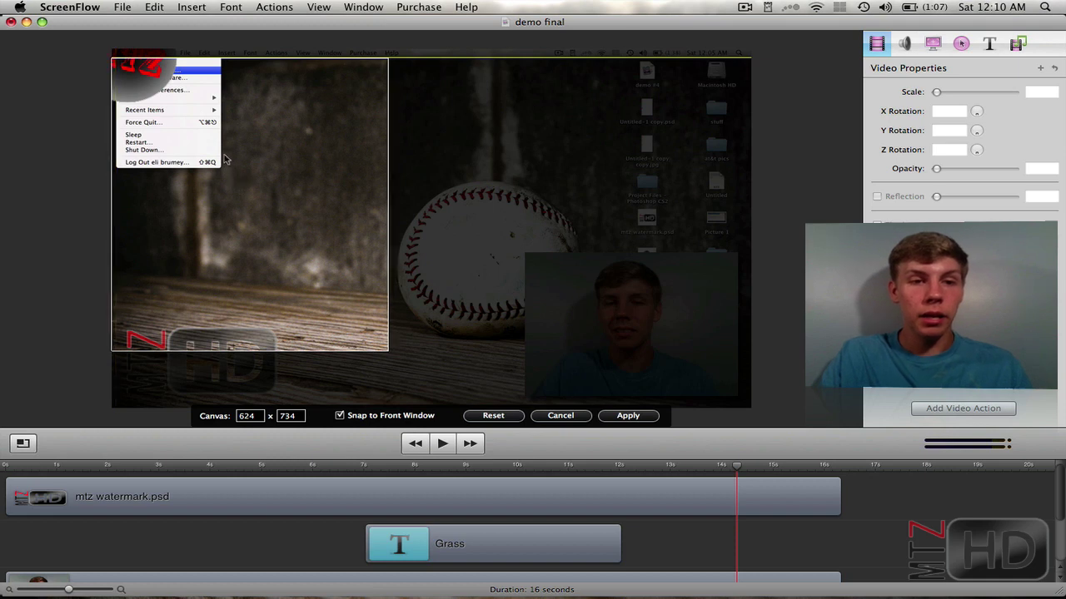
{"action": "left_click", "coordinate": [339, 415]}
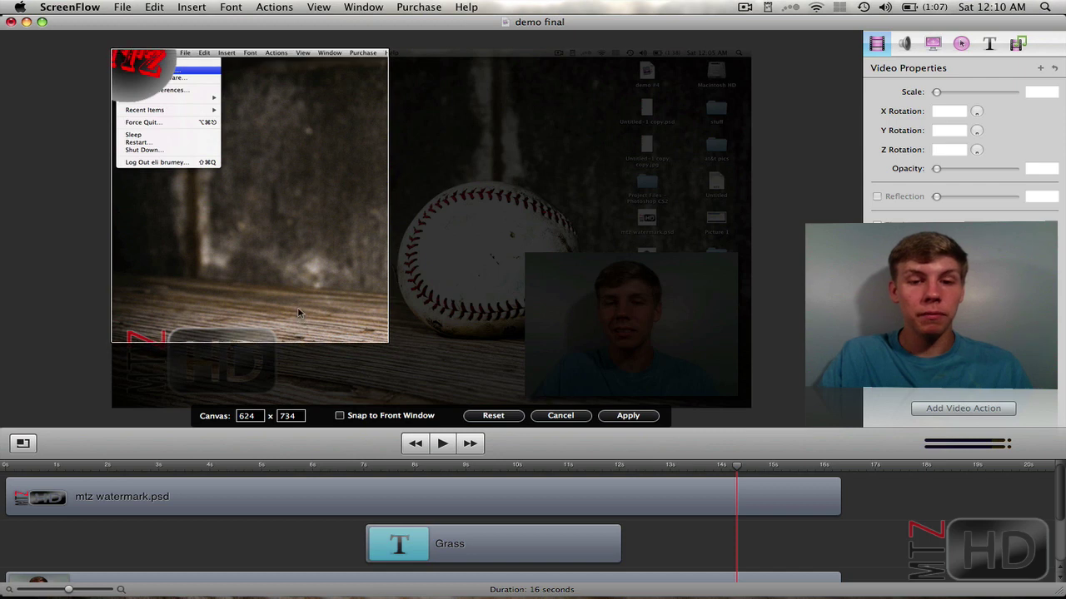
{"action": "left_click", "coordinate": [623, 416]}
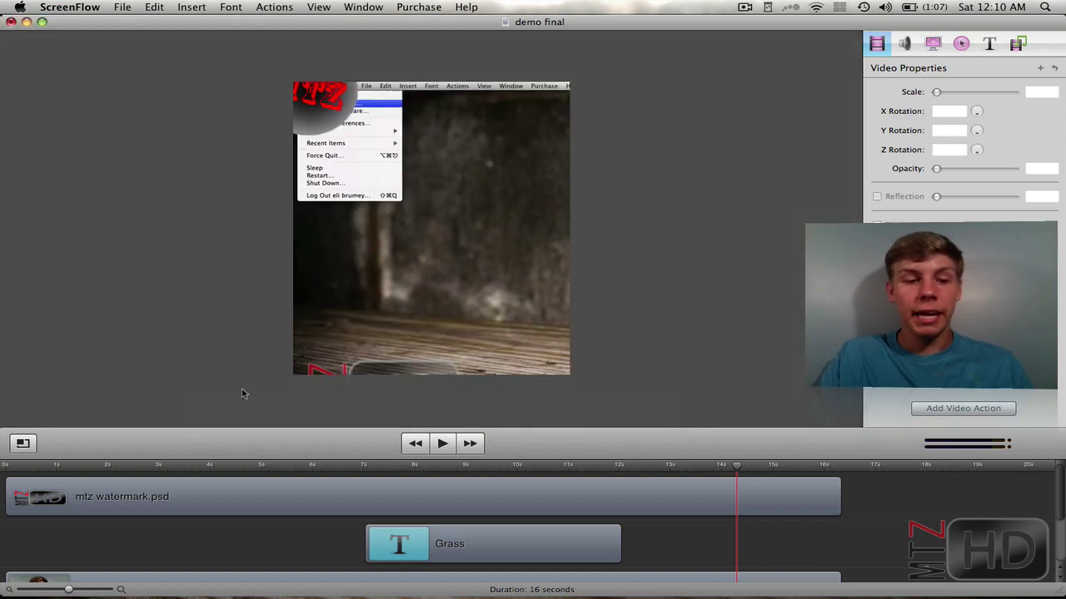
{"action": "left_click_drag", "start_coordinate": [49, 460], "coordinate": [803, 519]}
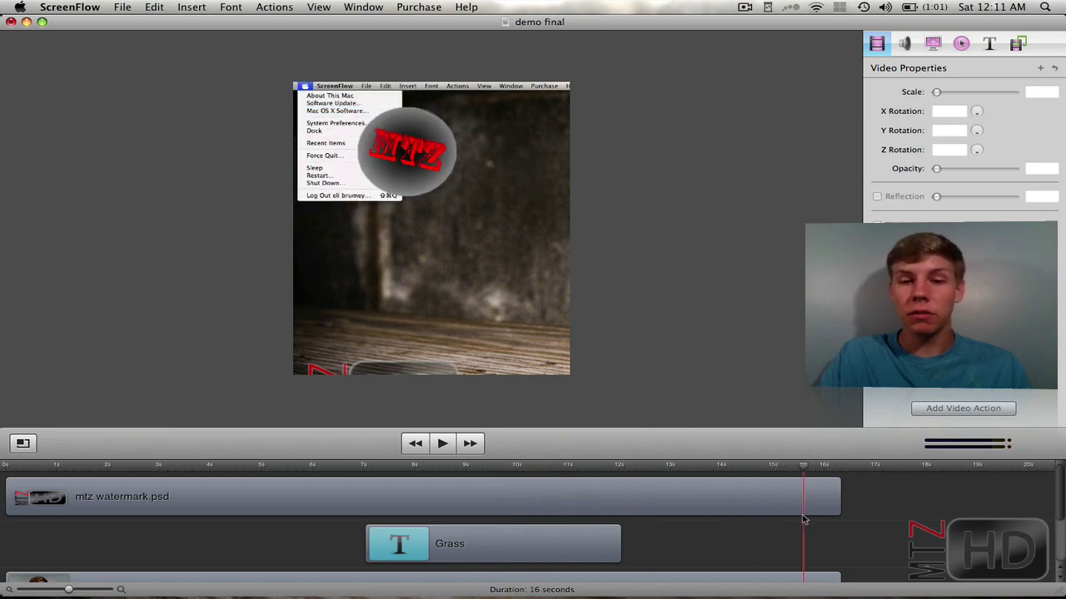